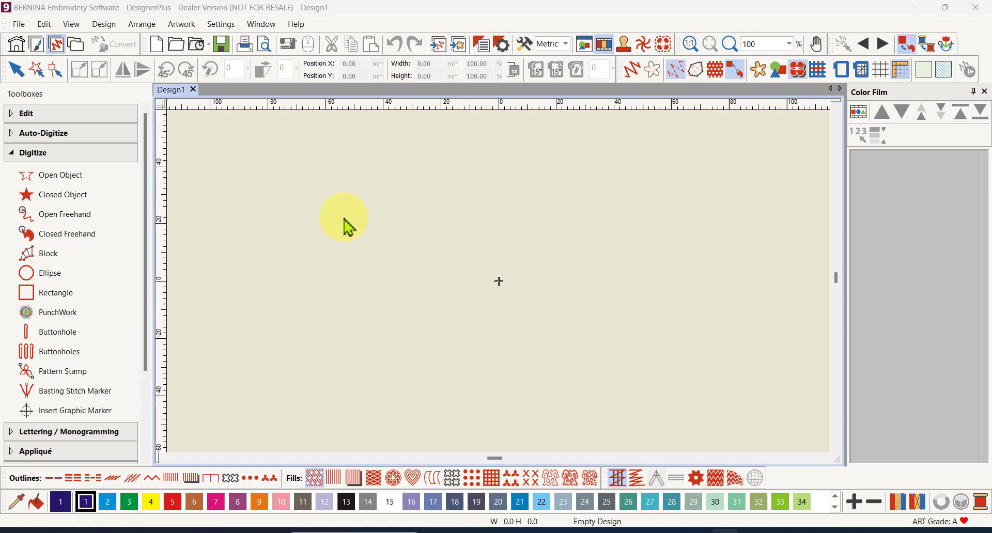
- Expand the Lettering / Monogramming toolbox in place of the Digitize tools
click(44, 439)
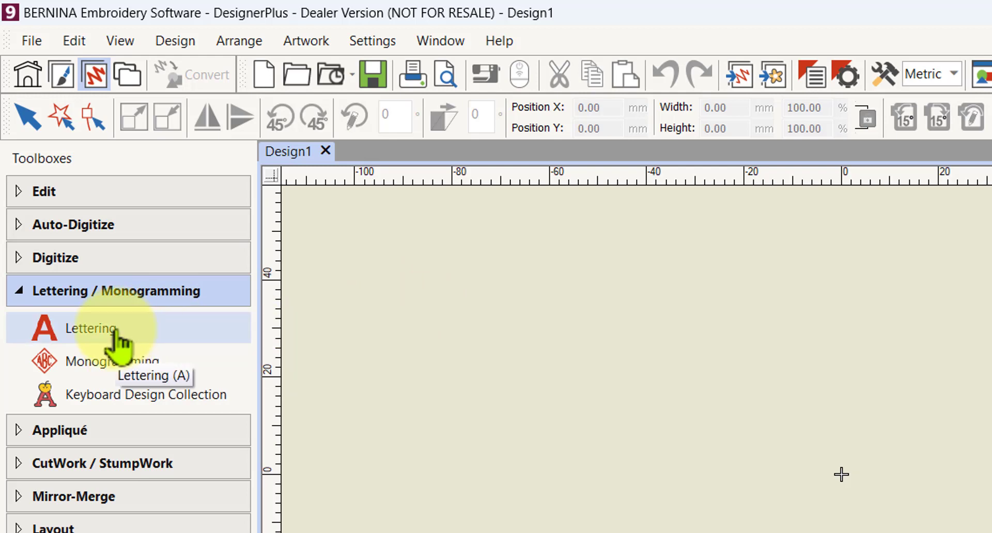
- Create an 'abc' lettering object near the upper left and switch the Color Film to Show Objects
click(116, 341)
click(524, 331)
text(abc)
key(Return)
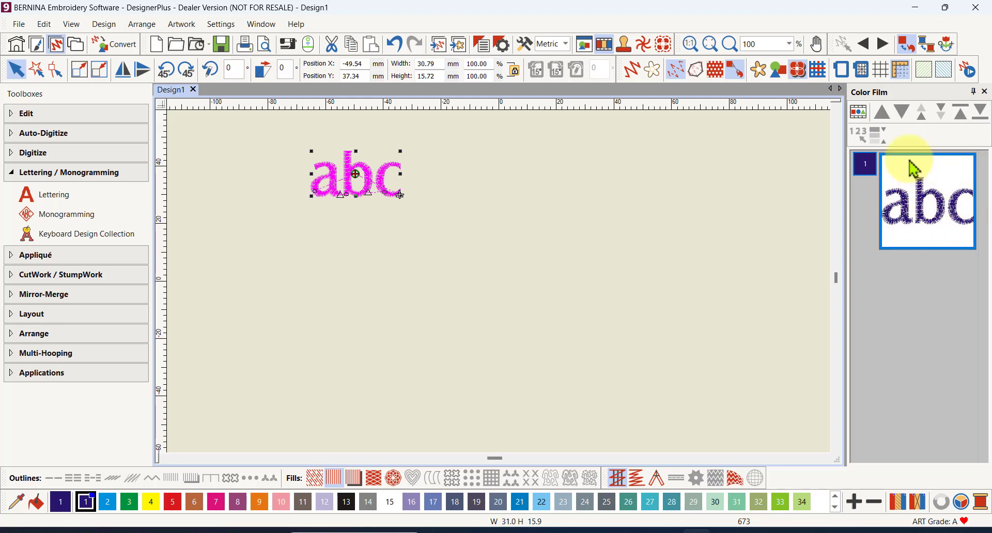
click(859, 114)
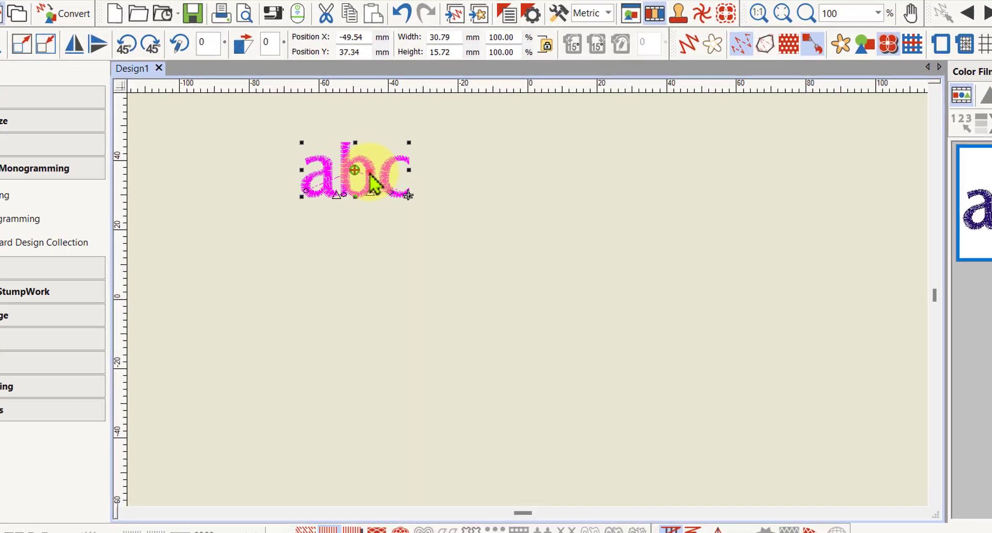
- Open the abc lettering's Object Properties on the Lettering tab, showing London font at 14 mm
right_click(381, 180)
click(472, 182)
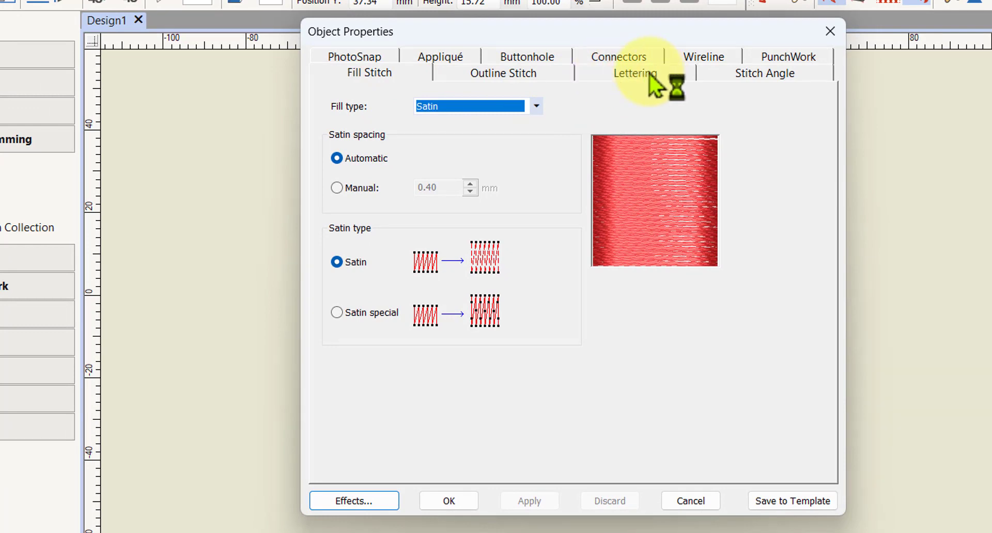
click(649, 76)
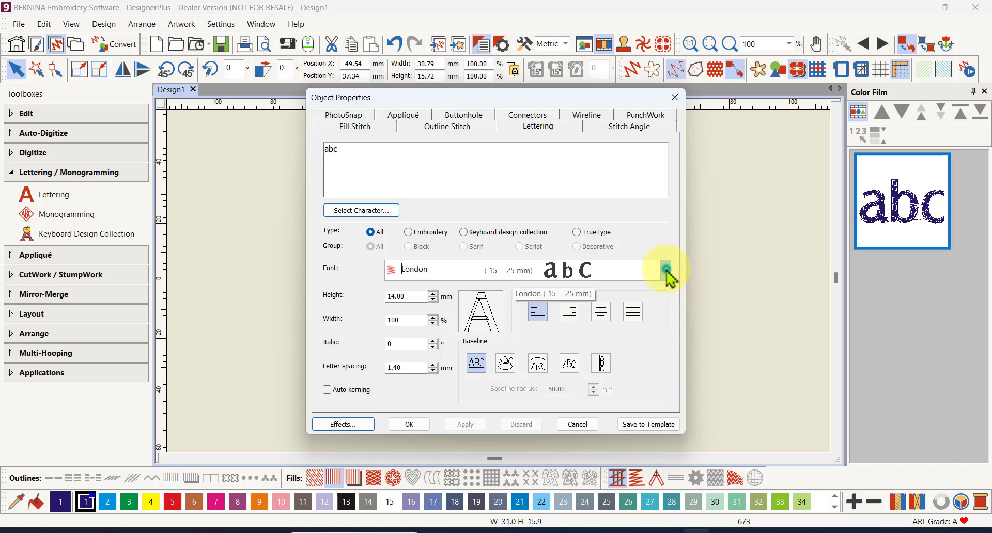
- Drop down the Font list and scroll through the available embroidery fonts
click(666, 269)
mouse_move(668, 45)
mouse_down()
mouse_move(671, 84)
mouse_move(669, 21)
mouse_up()
drag(666, 15, 665, 19)
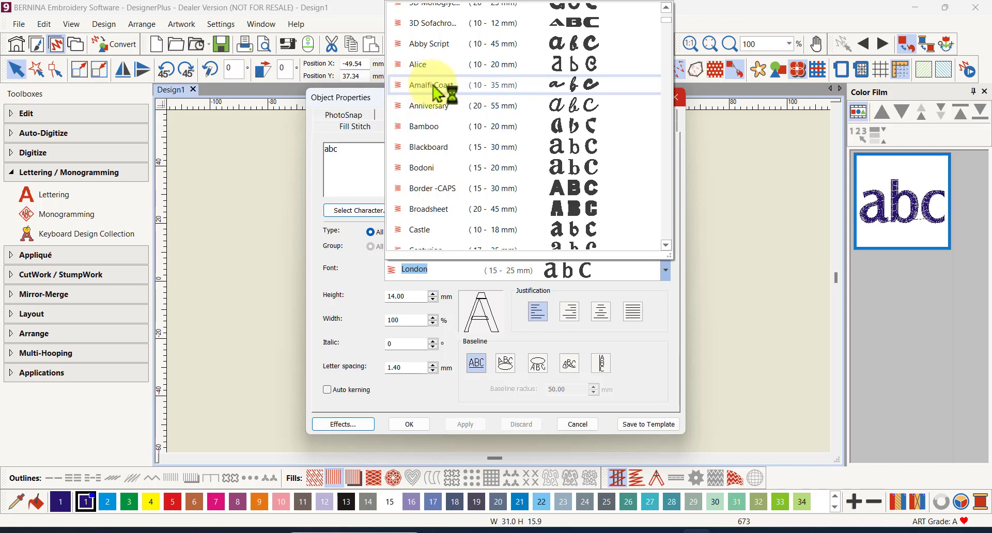
scroll(666, 24, down, 3)
scroll(668, 33, down, 2)
scroll(671, 35, down, 4)
drag(667, 33, 670, 65)
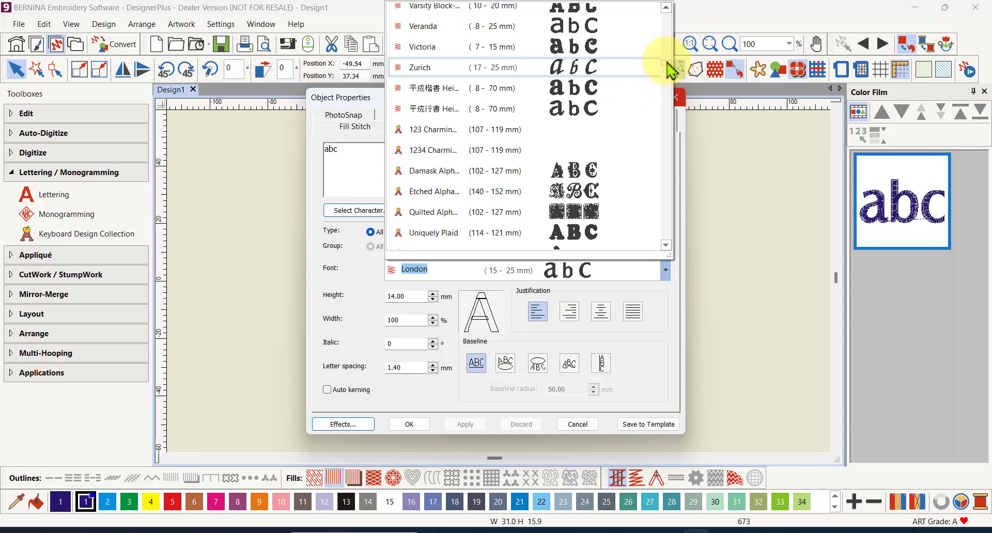
scroll(668, 69, down, 2)
drag(666, 65, 668, 85)
click(666, 94)
mouse_move(665, 95)
mouse_down()
mouse_move(668, 243)
mouse_move(656, 152)
mouse_move(661, 22)
mouse_up()
- Scroll up and down the font list, then click the canvas to start a new lettering object
mouse_move(667, 17)
mouse_down()
mouse_move(671, 84)
mouse_move(667, 77)
mouse_move(658, 126)
mouse_up()
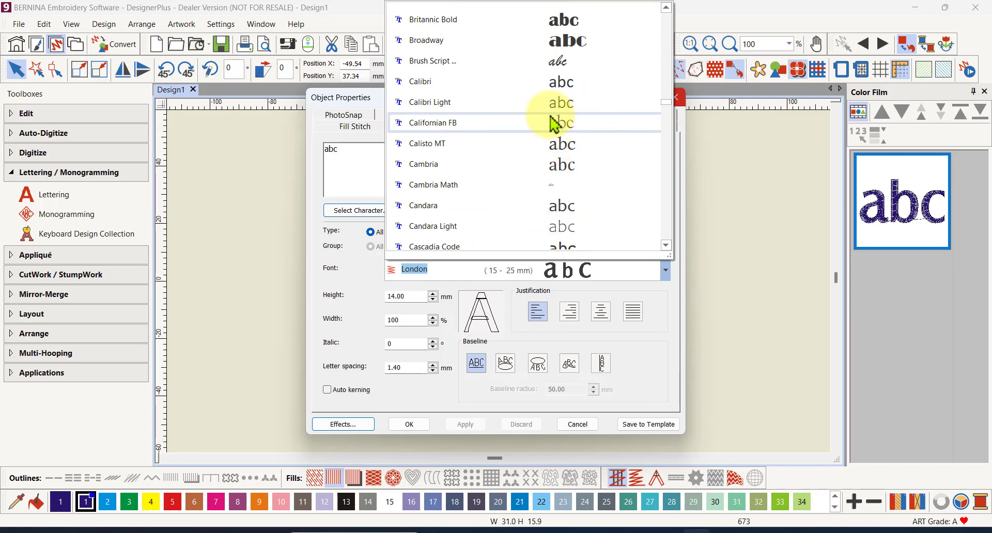
scroll(553, 124, up, 4)
scroll(589, 101, up, 2)
scroll(591, 69, up, 1)
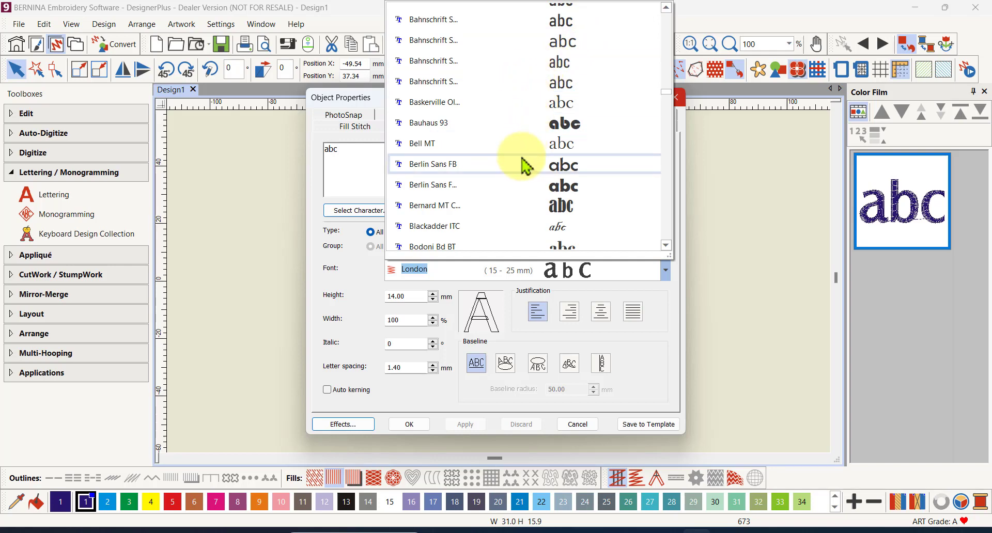
scroll(527, 161, down, 3)
scroll(615, 182, down, 1)
scroll(614, 180, down, 8)
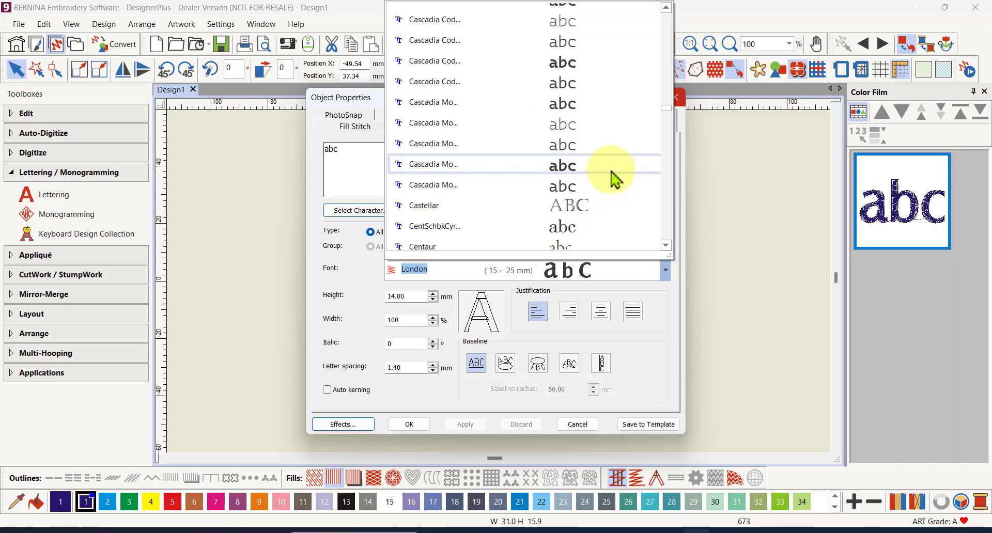
scroll(615, 175, up, 15)
scroll(611, 163, down, 20)
scroll(610, 163, up, 20)
scroll(617, 147, up, 3)
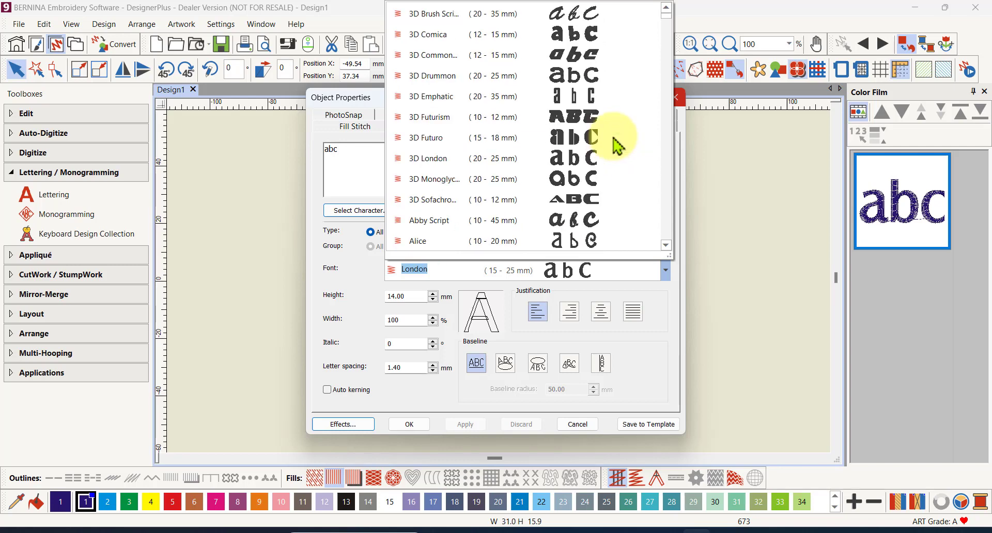
click(739, 169)
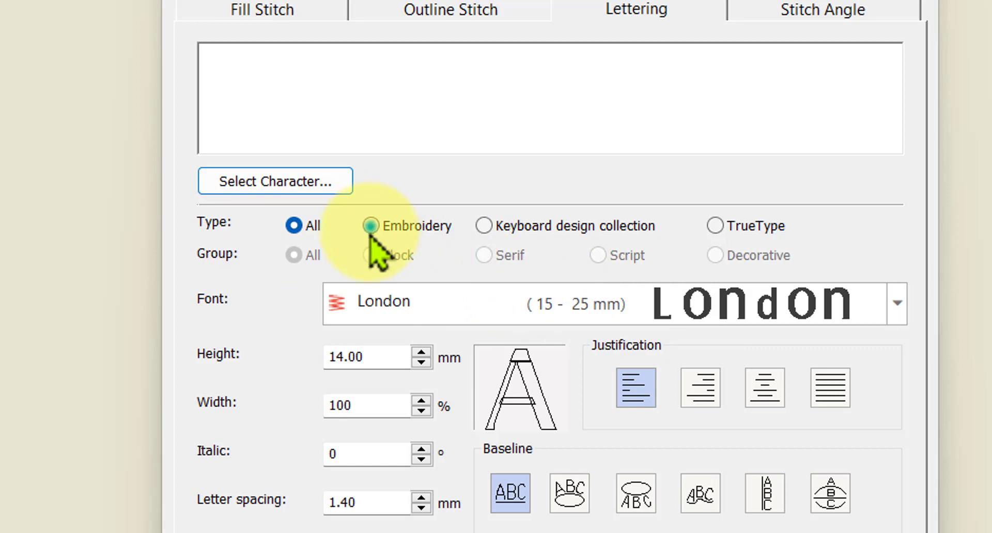
- Switch the font type filter to TrueType and browse the TrueType font list
click(370, 233)
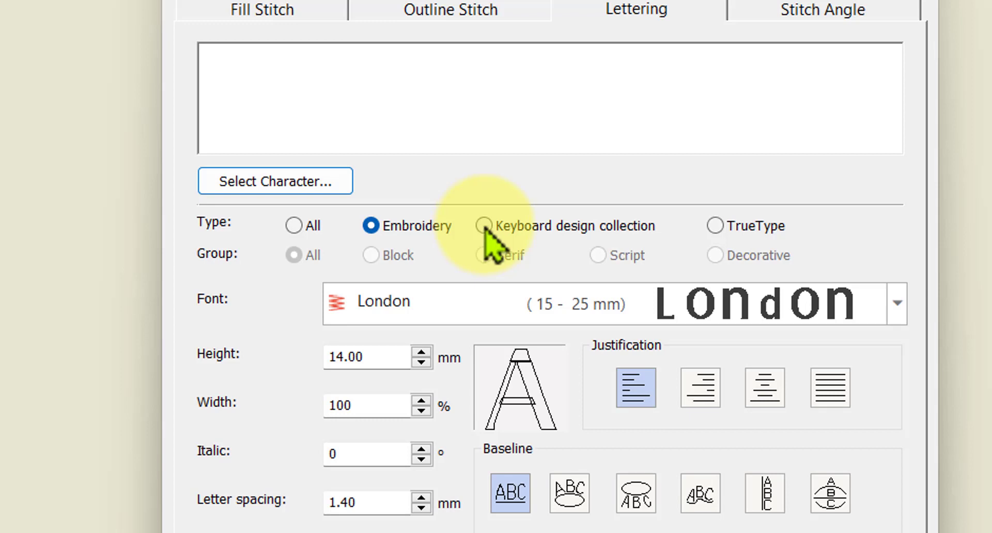
click(720, 226)
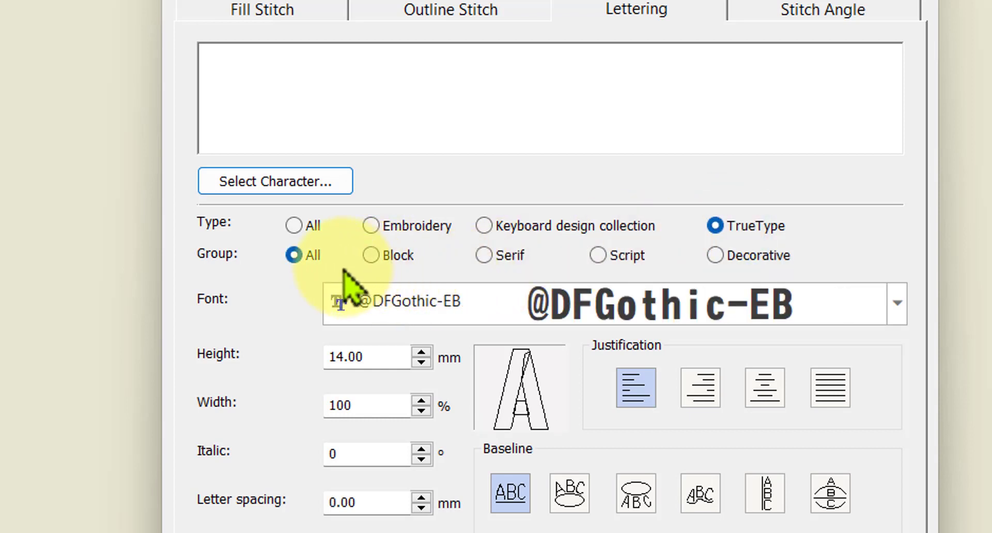
click(899, 306)
scroll(925, 28, down, 20)
drag(924, 28, 920, 0)
key(Escape)
- Return to Embroidery fonts and choose 3D Brush Script from the list
click(369, 227)
click(902, 305)
scroll(731, 158, down, 10)
scroll(693, 142, down, 15)
scroll(690, 155, down, 12)
scroll(645, 165, up, 10)
scroll(640, 145, up, 15)
key(Escape)
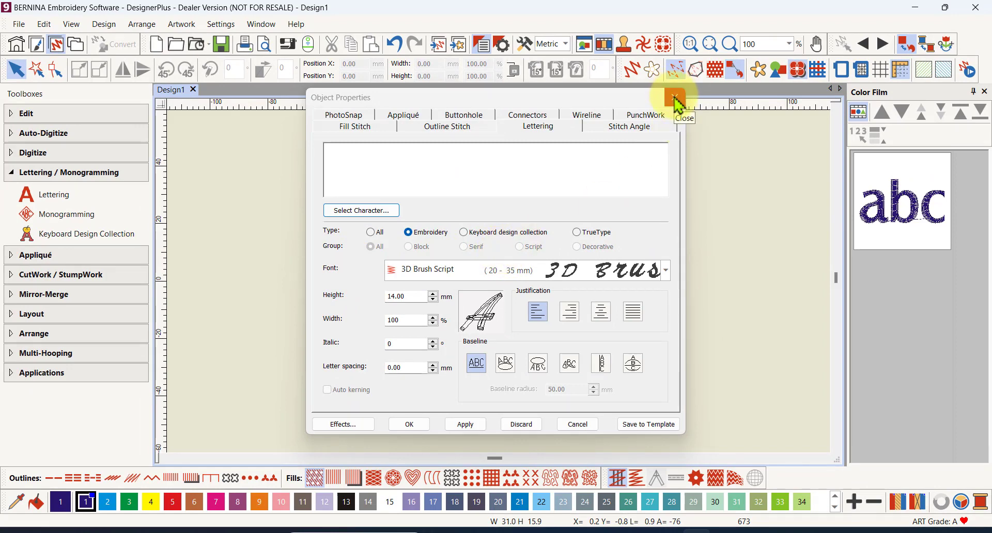
- Close the lettering properties and open Select Character for the London abc lettering
click(674, 98)
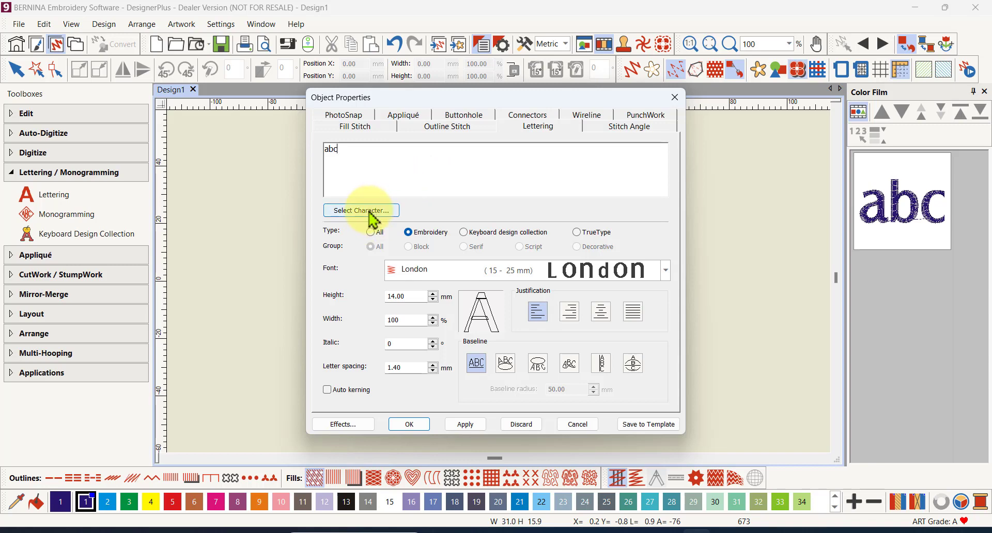
click(369, 210)
- Show the characters as stitched glyphs and scroll the grid to pick the accented ÿ
click(611, 144)
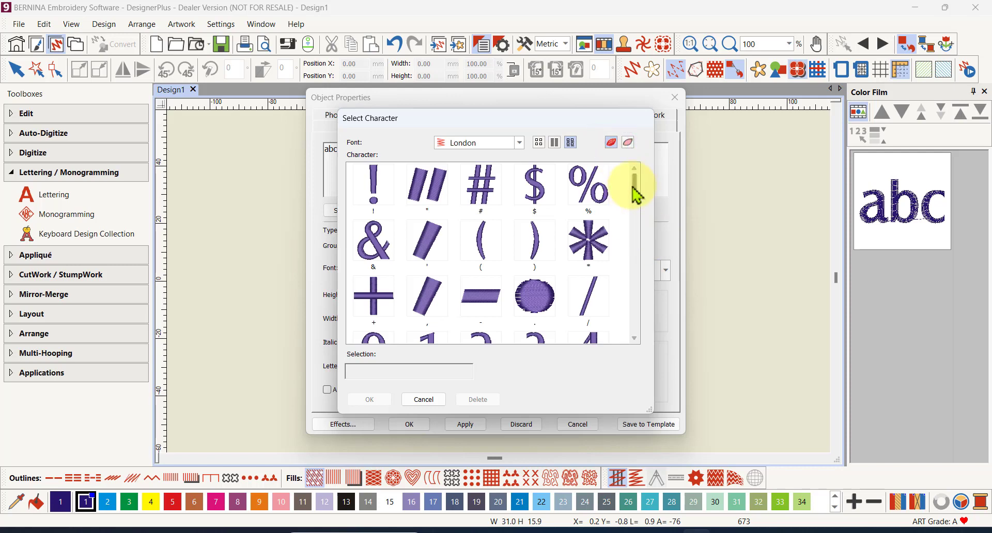
drag(635, 180, 625, 300)
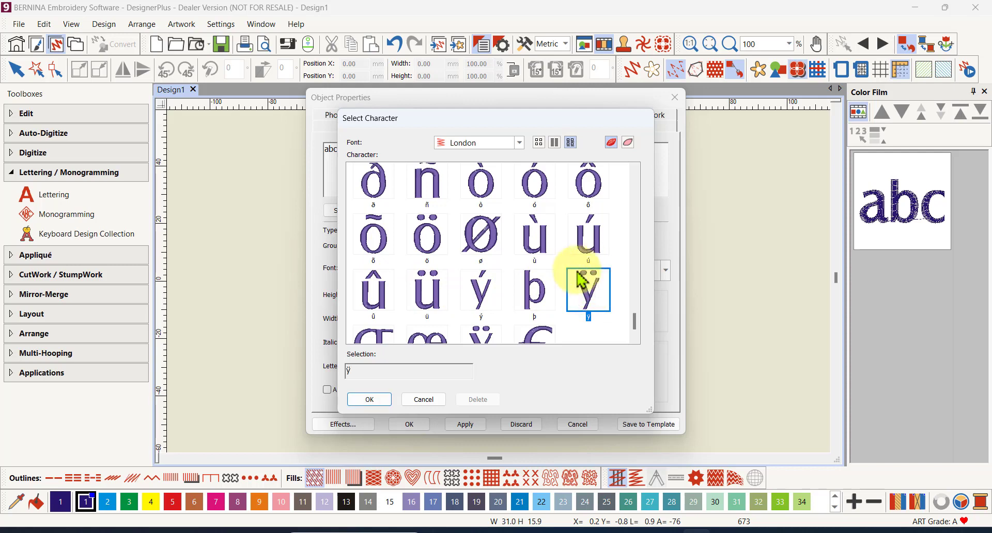
scroll(583, 279, down, 1)
scroll(560, 260, up, 3)
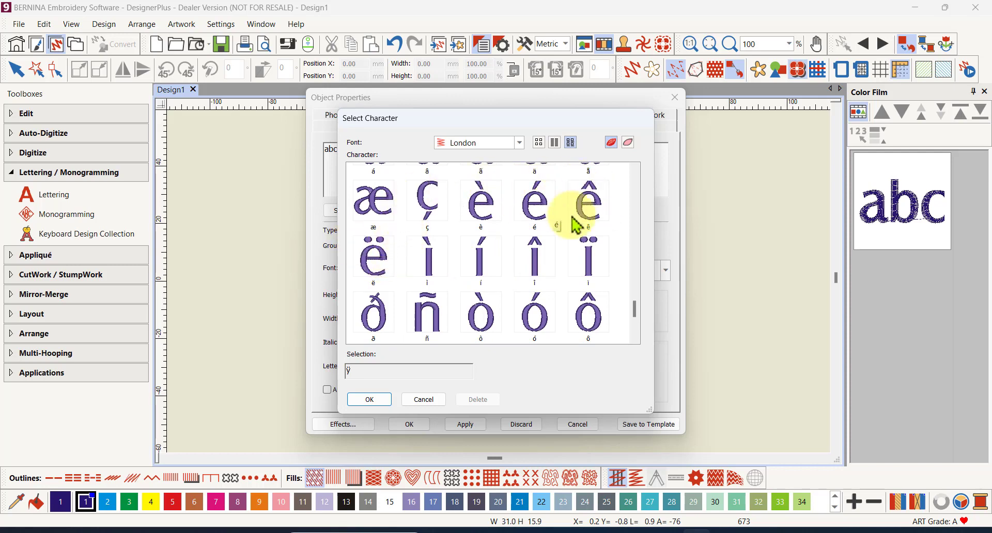
scroll(579, 240, up, 10)
scroll(449, 214, up, 3)
scroll(486, 236, up, 1)
scroll(537, 302, down, 1)
scroll(504, 228, up, 1)
scroll(413, 207, down, 2)
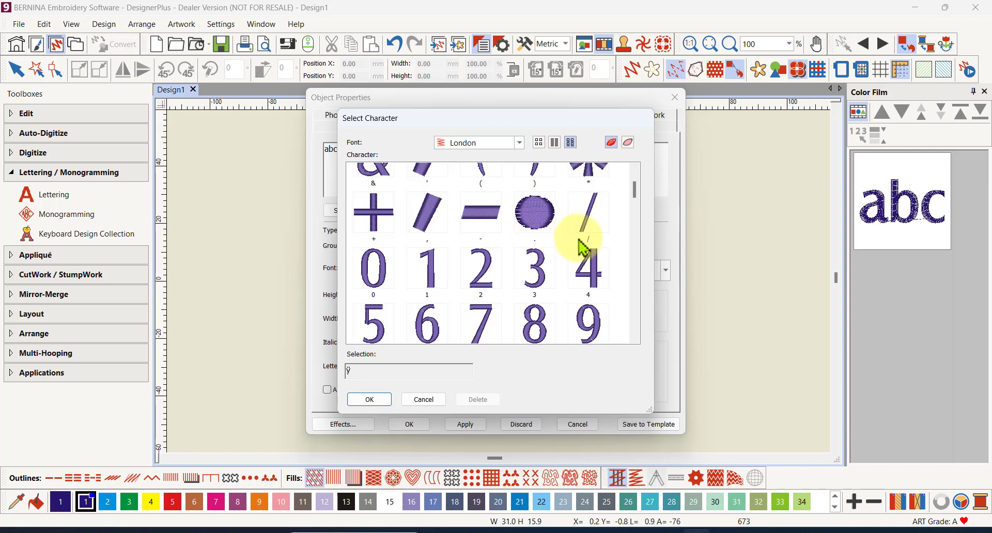
scroll(431, 243, down, 3)
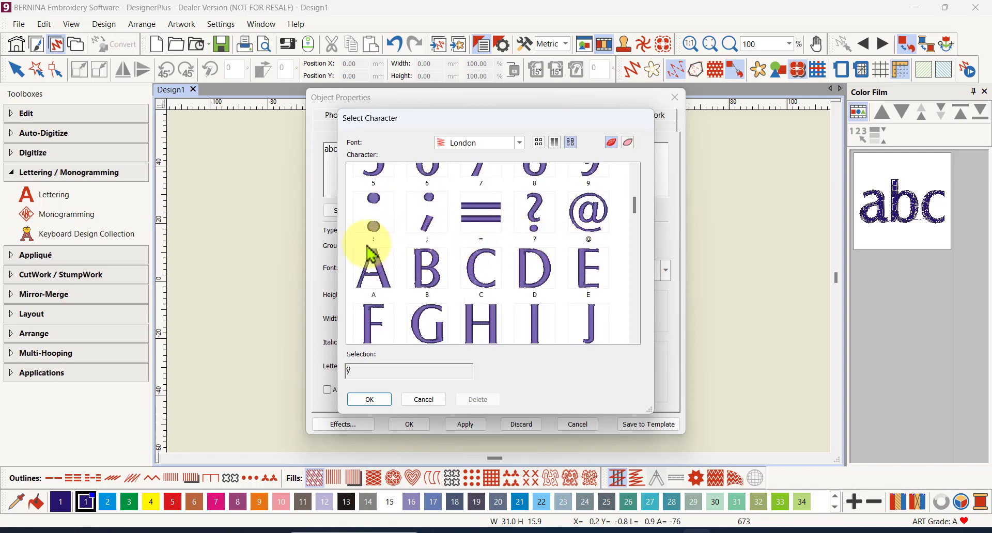
scroll(568, 286, down, 1)
scroll(558, 291, down, 15)
scroll(449, 302, down, 2)
- Insert ÿ, set Monoglyceride Bold, apply, and place the abcÿ lettering beside blue abc
click(369, 399)
click(666, 271)
click(438, 189)
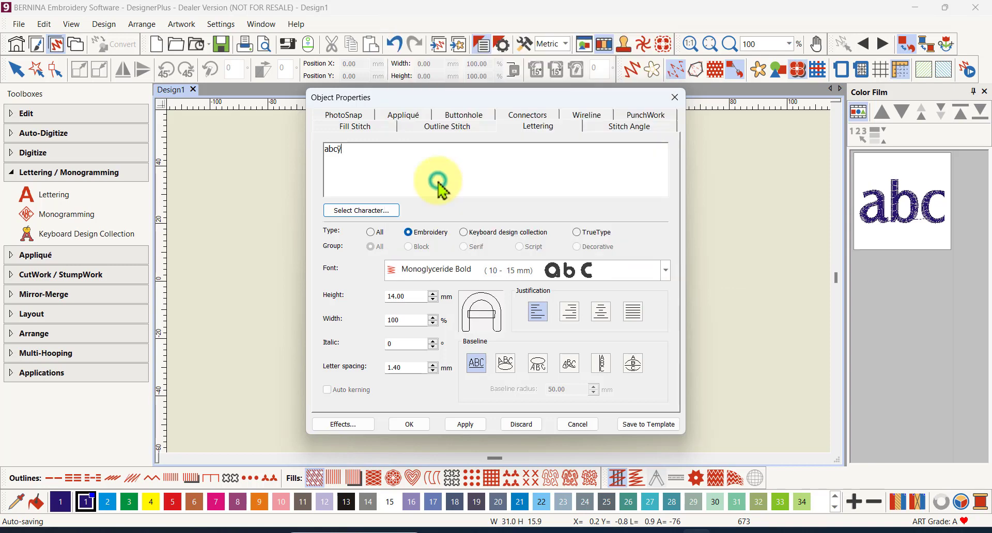
click(467, 425)
click(420, 428)
click(508, 244)
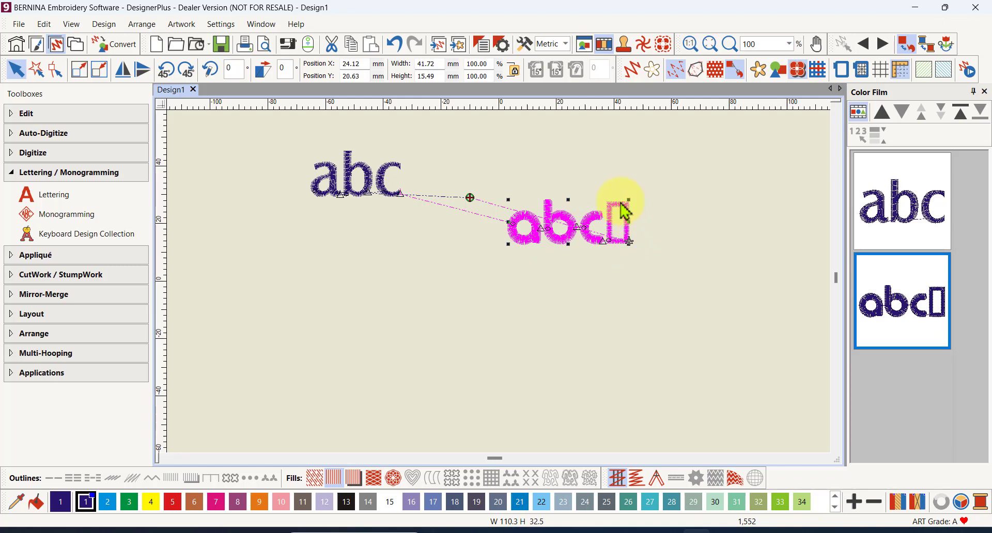